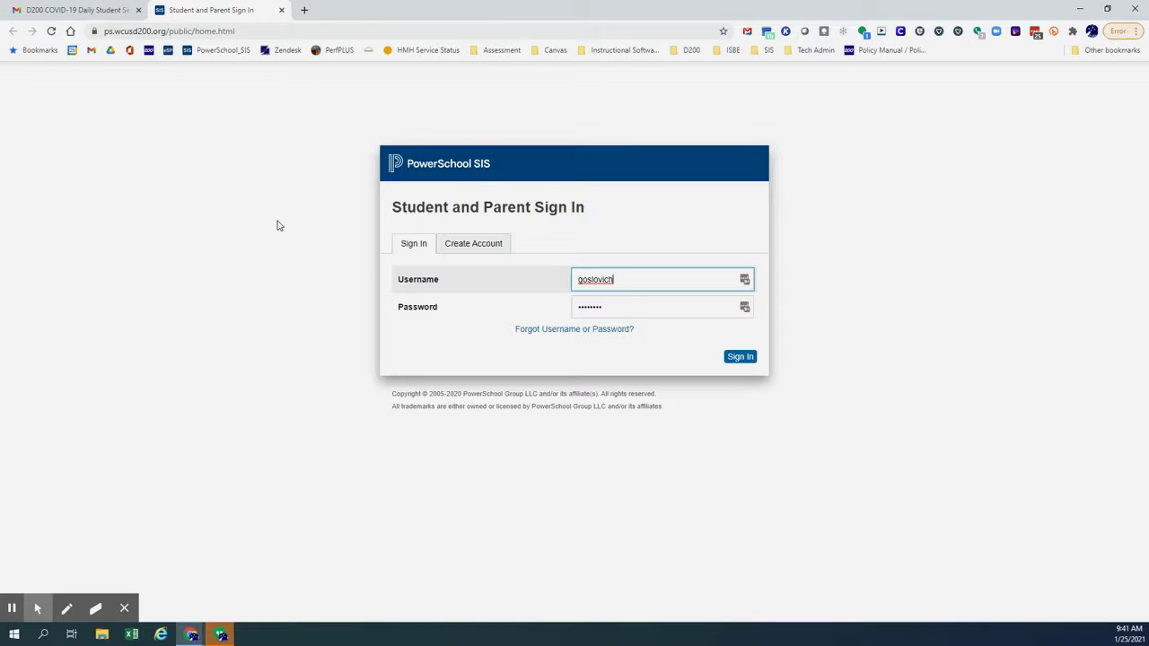
Step: Sign in to the PowerSchool parent portal to reach the first child's grades page
left_click(750, 358)
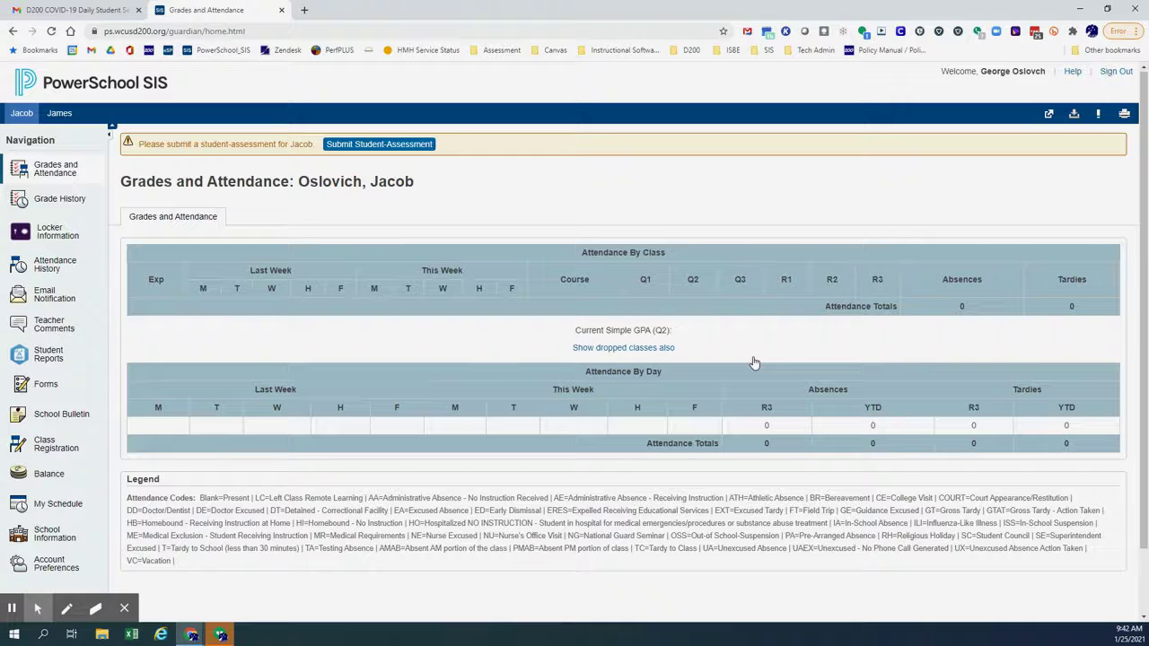
Step: Open the first child's COVID-19 assessment and answer No to the confirmed-diagnosis question
left_click(382, 152)
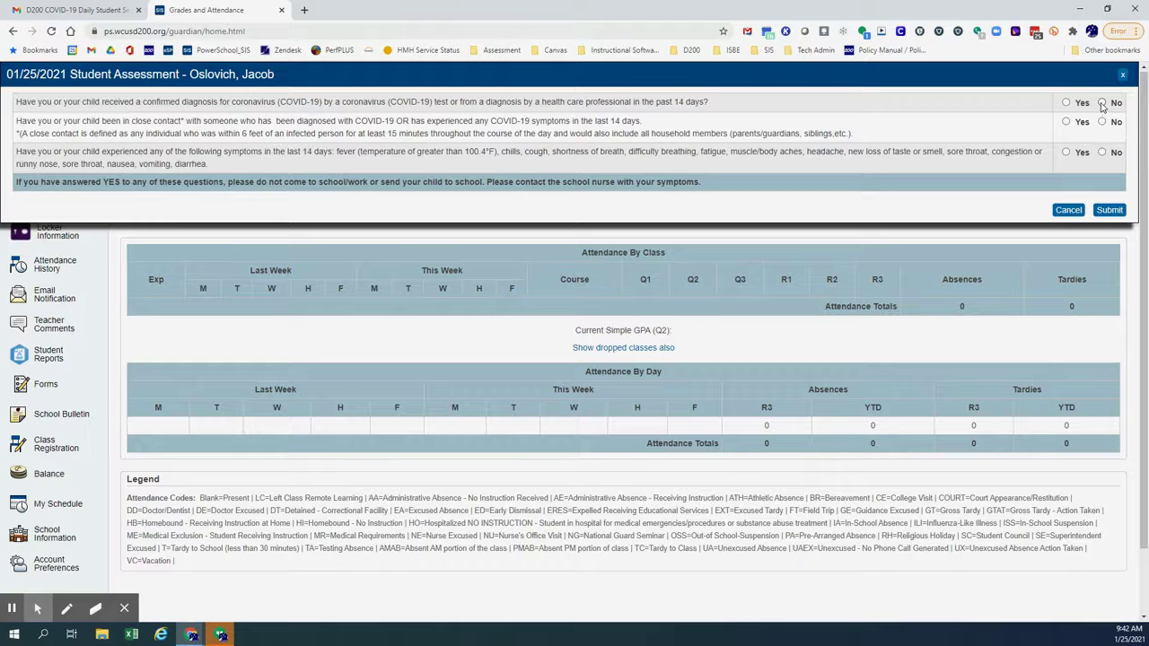
left_click(1103, 103)
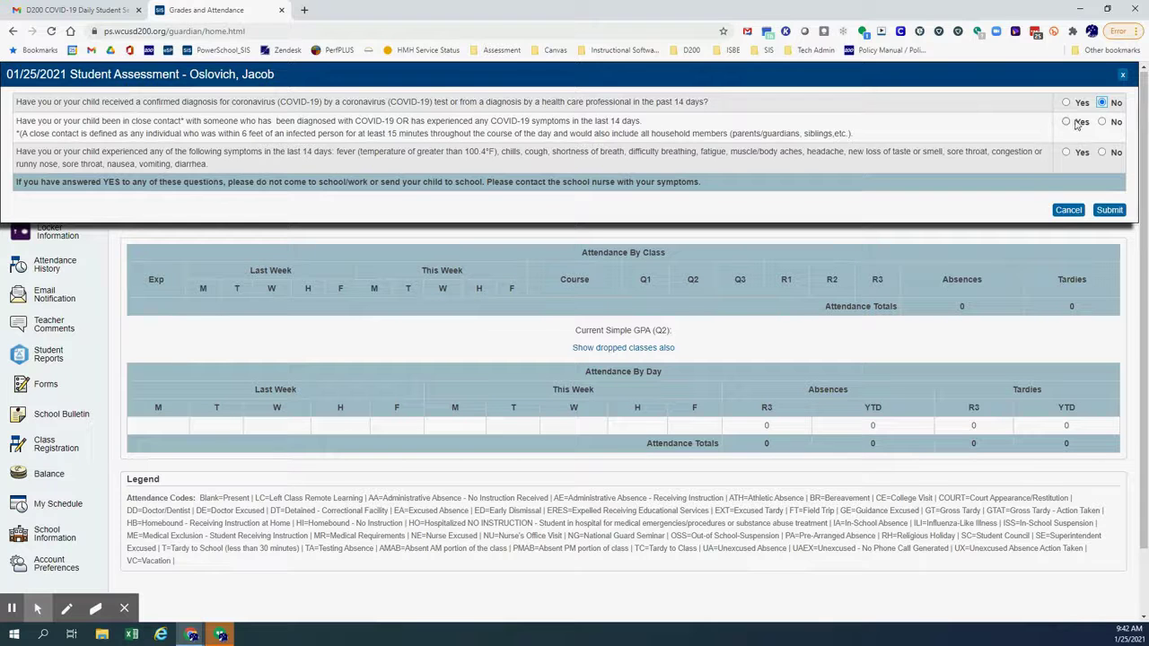
Step: Answer No to close contact and Yes to symptoms for the first child
left_click(1102, 122)
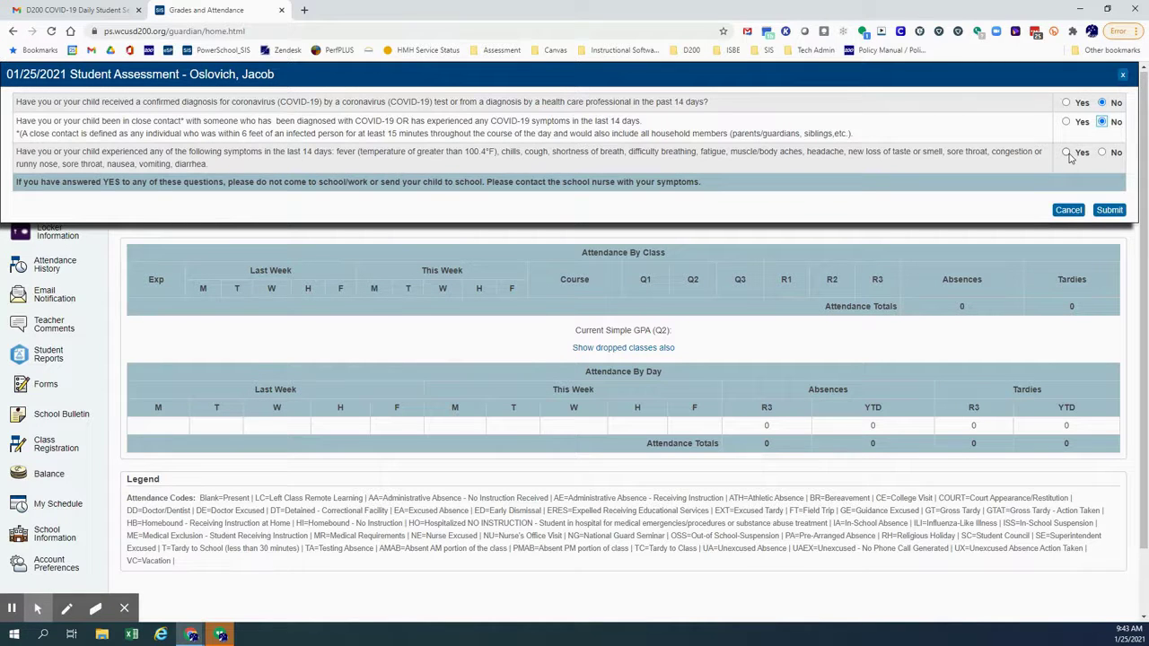
left_click(1068, 153)
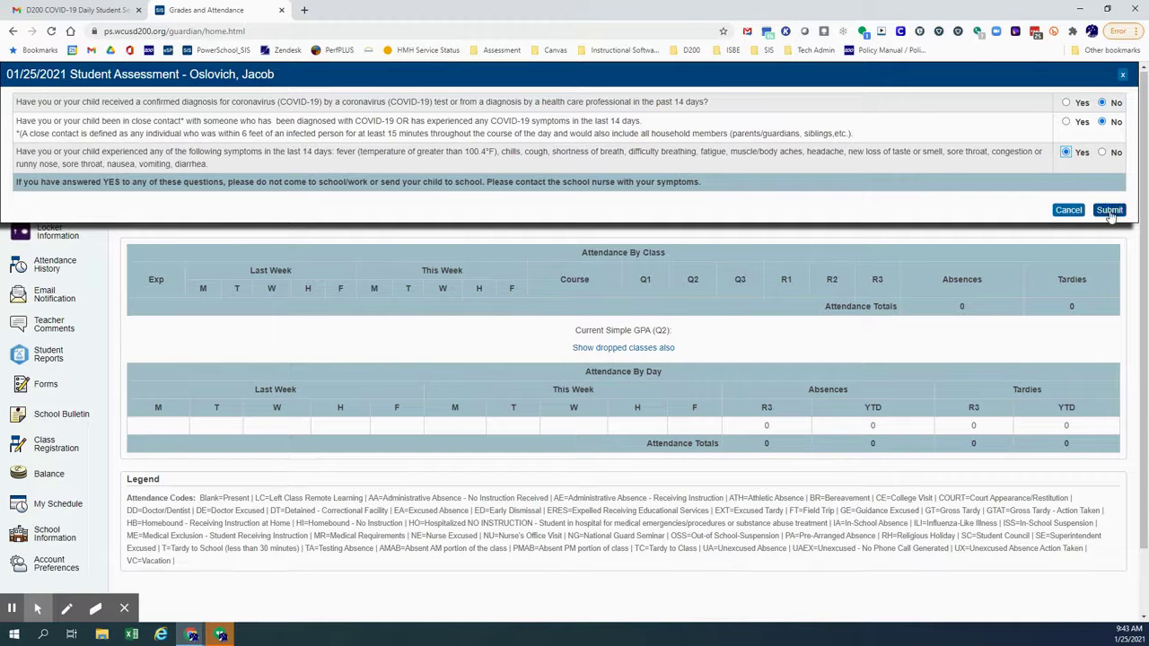
Step: Submit the first child's assessment and dismiss the submission confirmation
left_click(1111, 214)
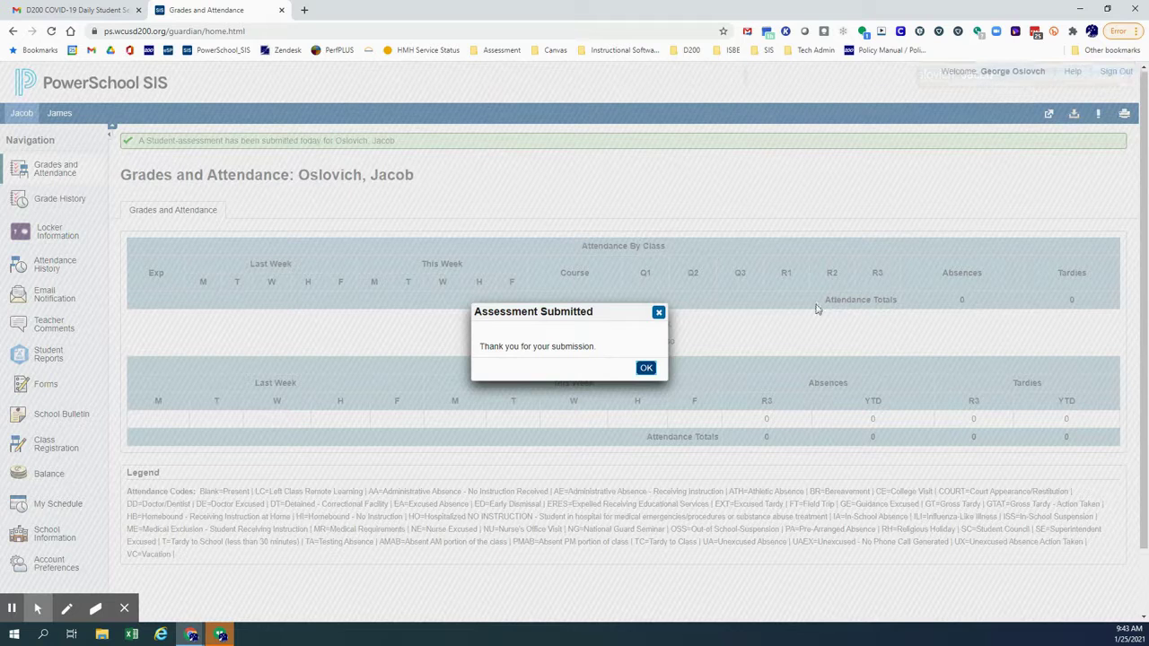
left_click(646, 370)
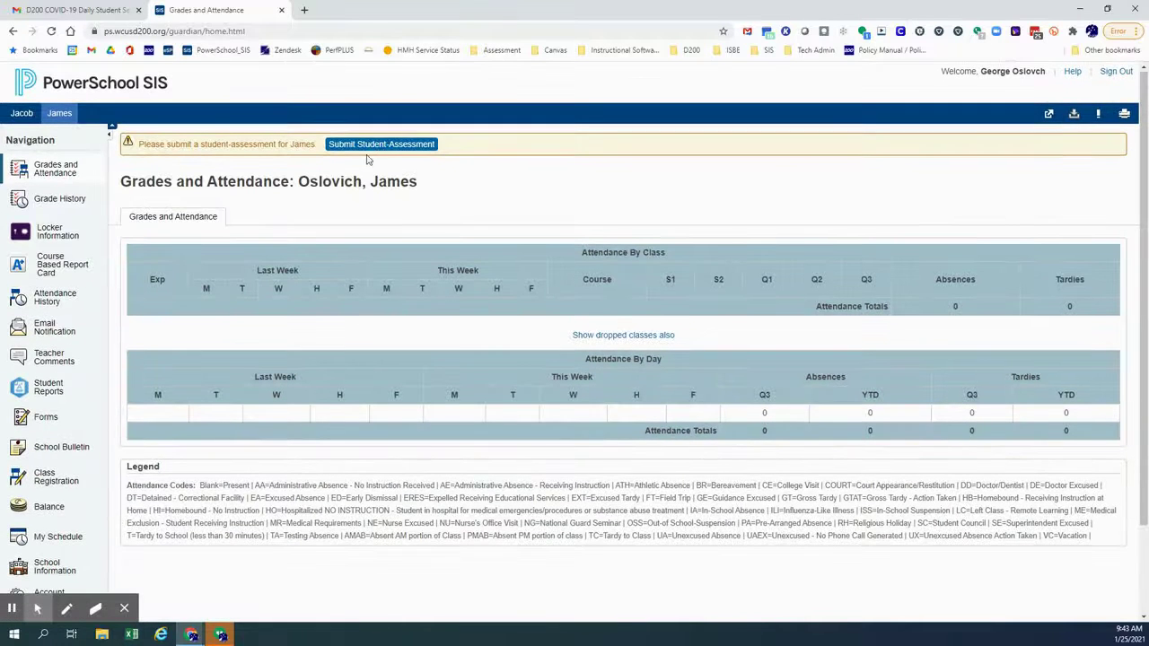
Step: Submit the second child's COVID-19 assessment with No to diagnosis, close contact and symptoms
left_click(376, 145)
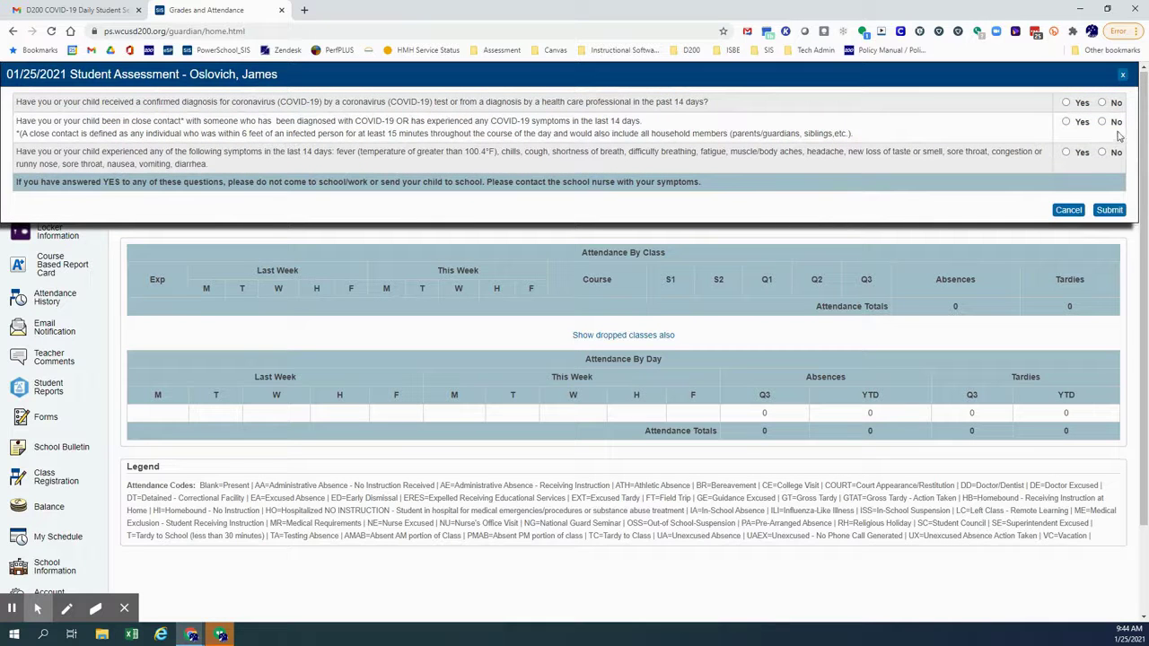
left_click(1102, 104)
left_click(1103, 121)
left_click(1102, 152)
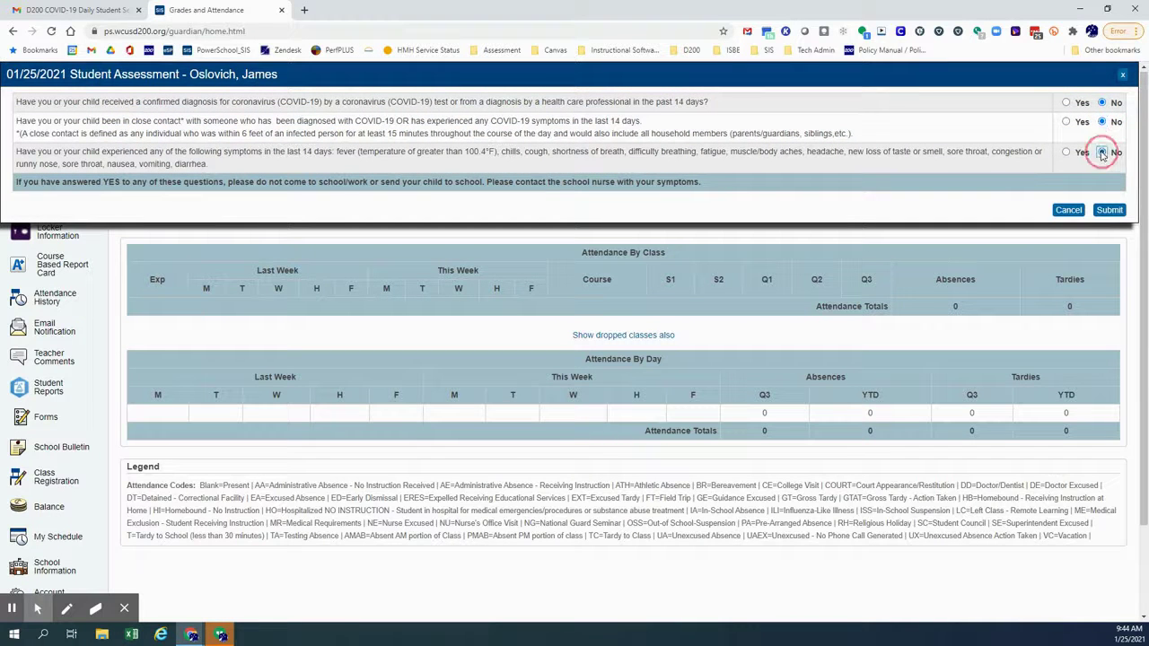
left_click(1109, 211)
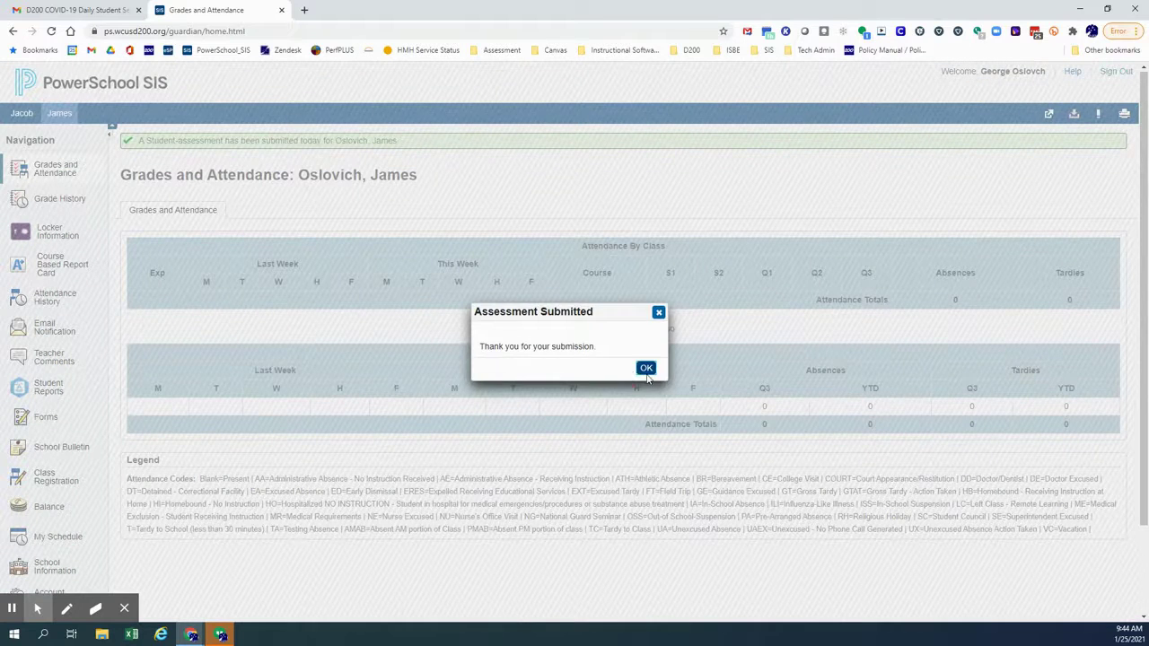
Step: Dismiss the Assessment Submitted confirmation for the second child
left_click(646, 369)
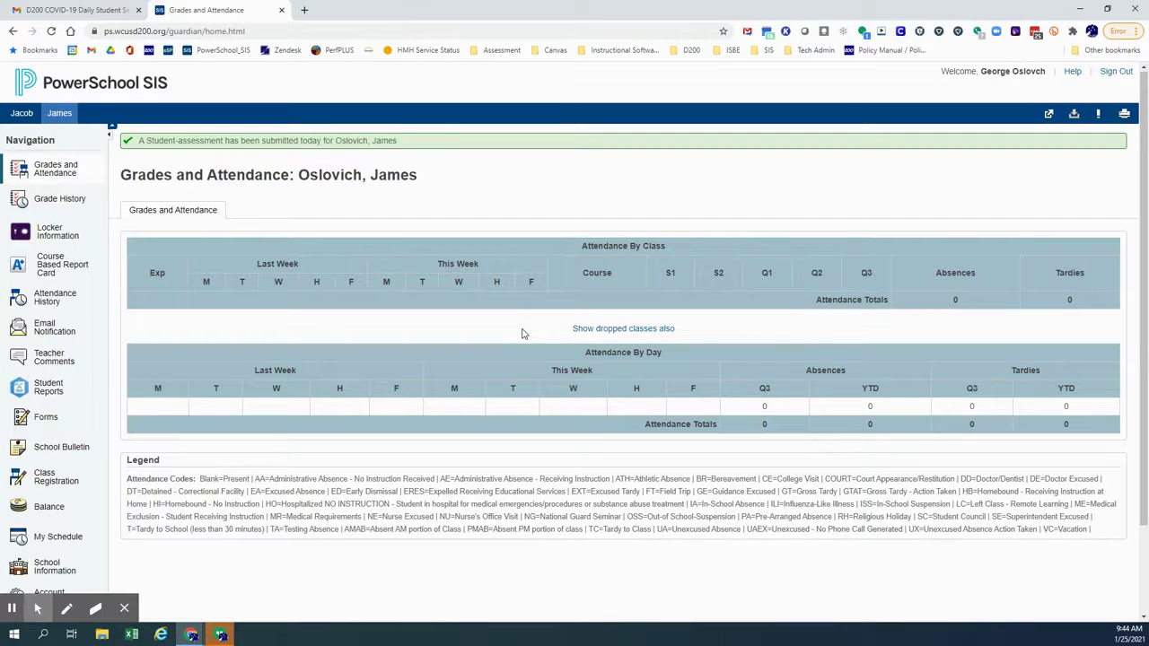